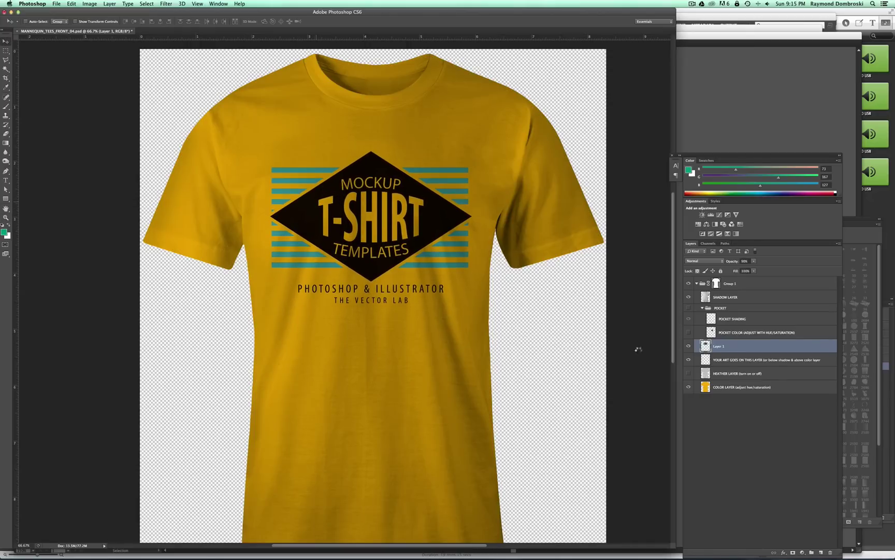
Desaturate the shirt's COLOR LAYER with Hue/Saturation, setting Saturation to -100 so it turns grey
left_click(729, 387)
left_click(96, 4)
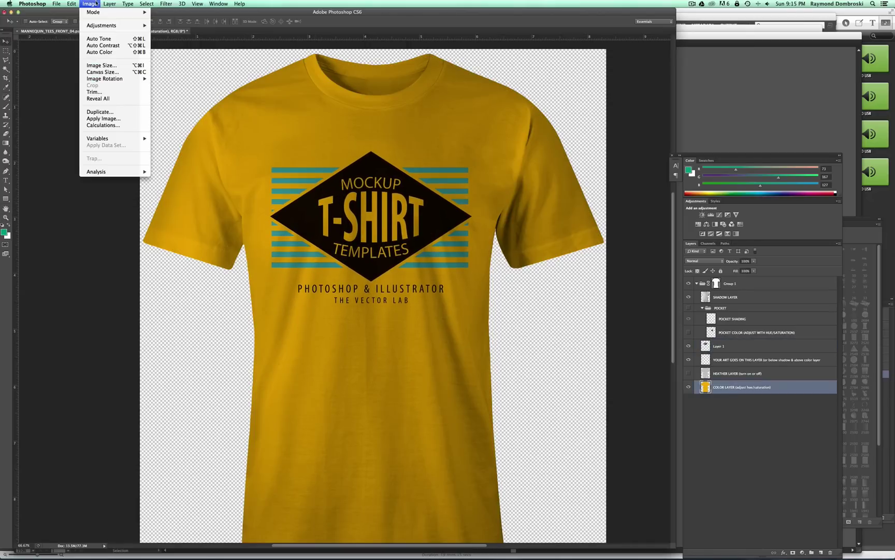
mouse_move(114, 25)
left_click(179, 67)
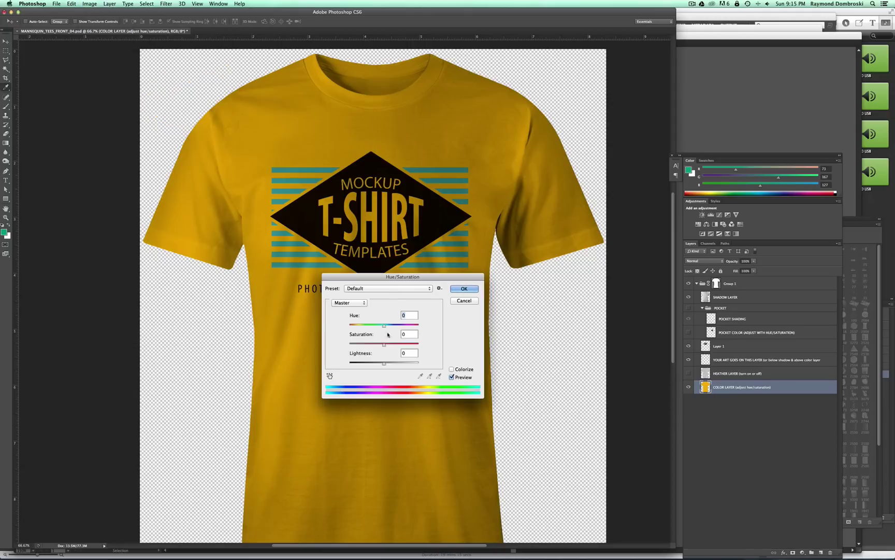
left_click_drag(393, 276, 538, 276)
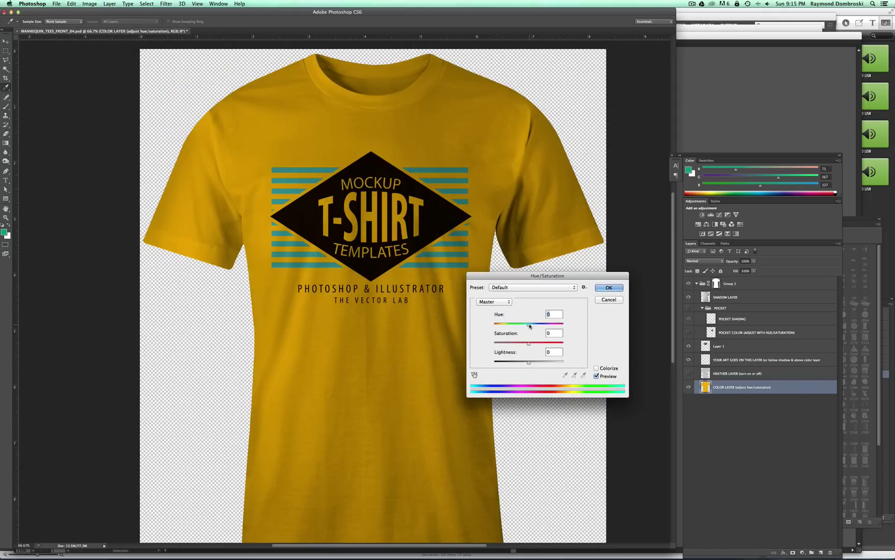
left_click_drag(529, 325, 530, 362)
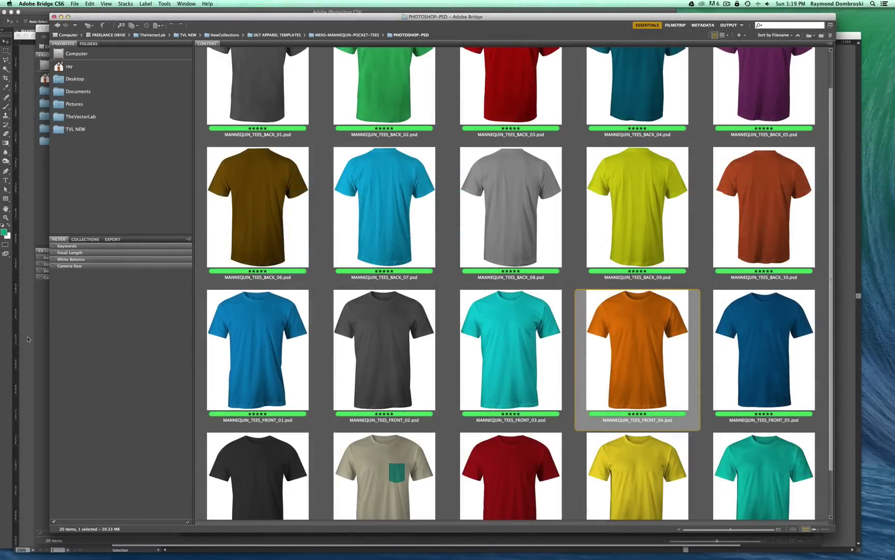
left_click(41, 340)
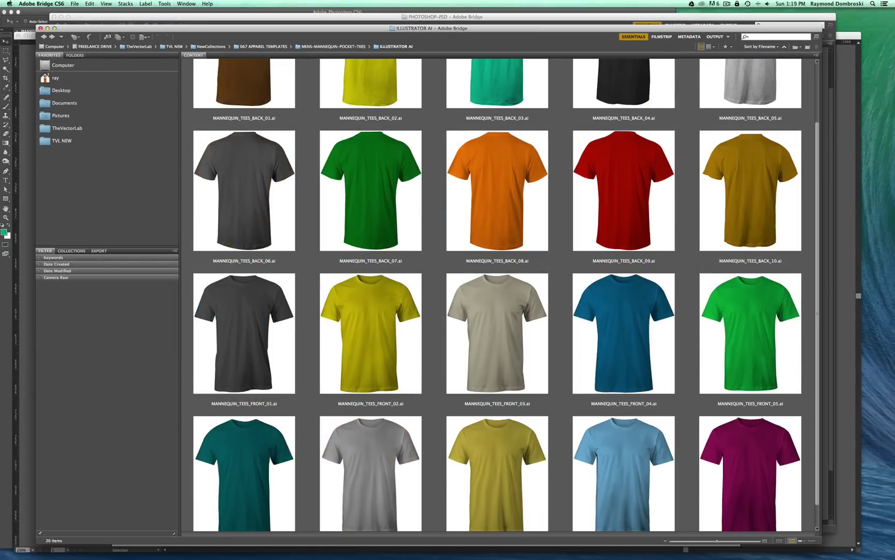
scroll(809, 211, "down", 1)
scroll(809, 211, "up", 3)
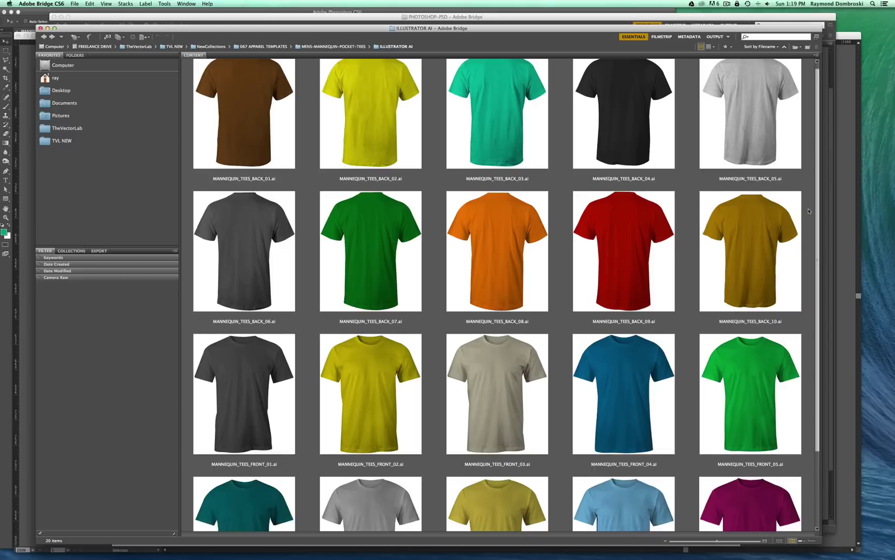
scroll(809, 211, "up", 1)
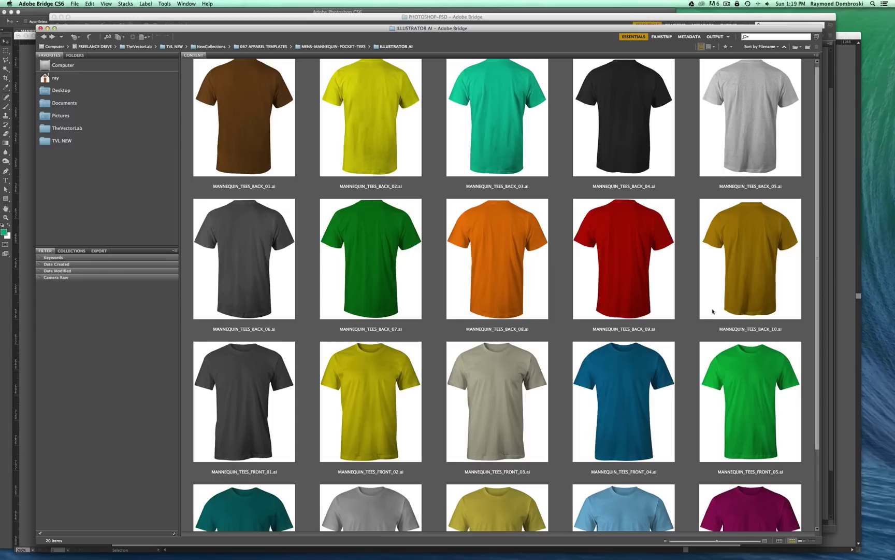
scroll(820, 285, "down", 3)
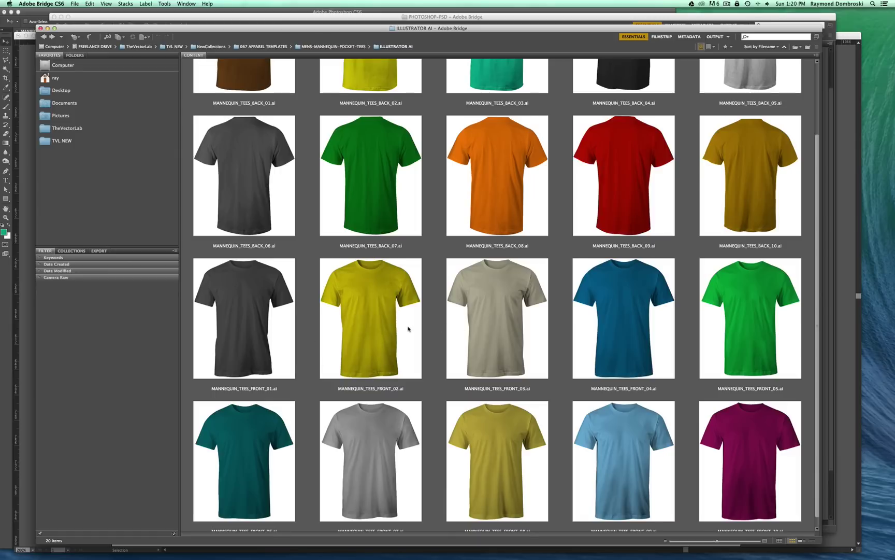
Open MANNEQUIN_TEES_FRONT_04.psd from Bridge and toggle the SHADOW LAYER off and back on
left_click(321, 18)
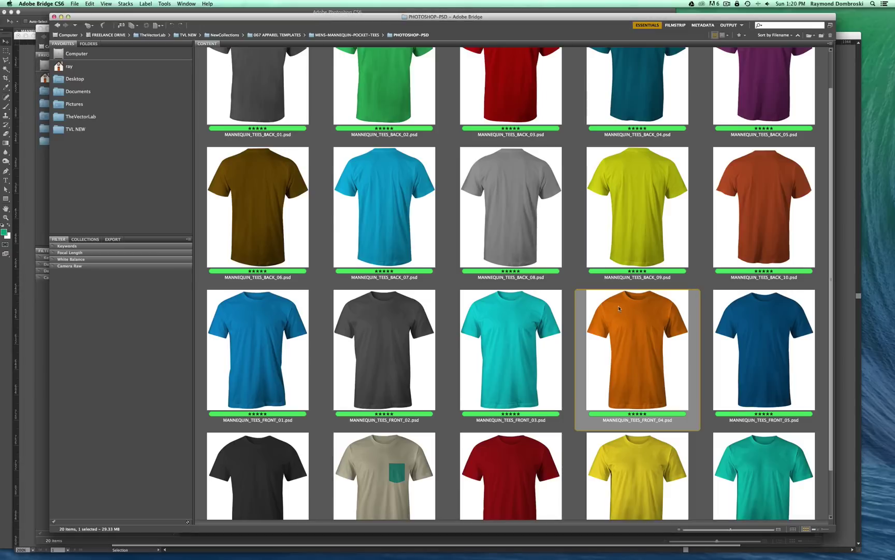
double_click(625, 328)
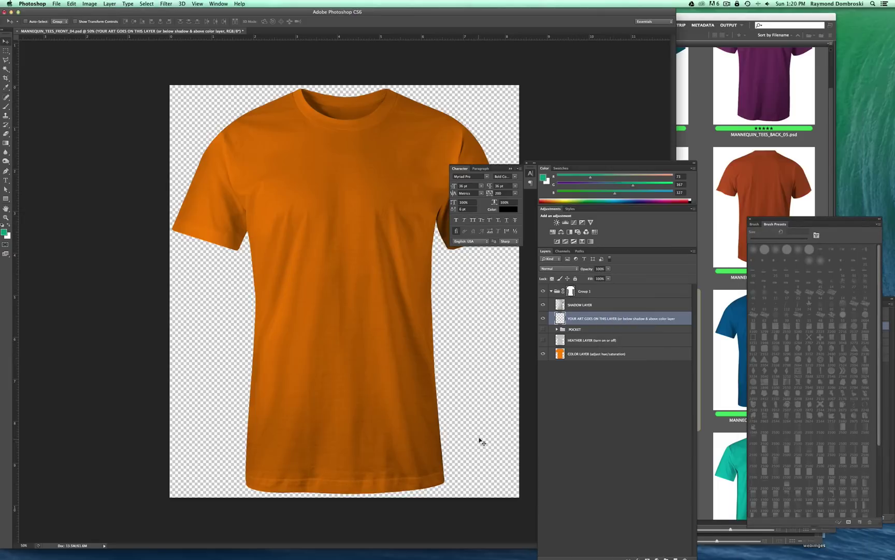
left_click(543, 305)
left_click(543, 305)
Preview the POCKET and HEATHER LAYER on the shirt, leaving both hidden
left_click(543, 330)
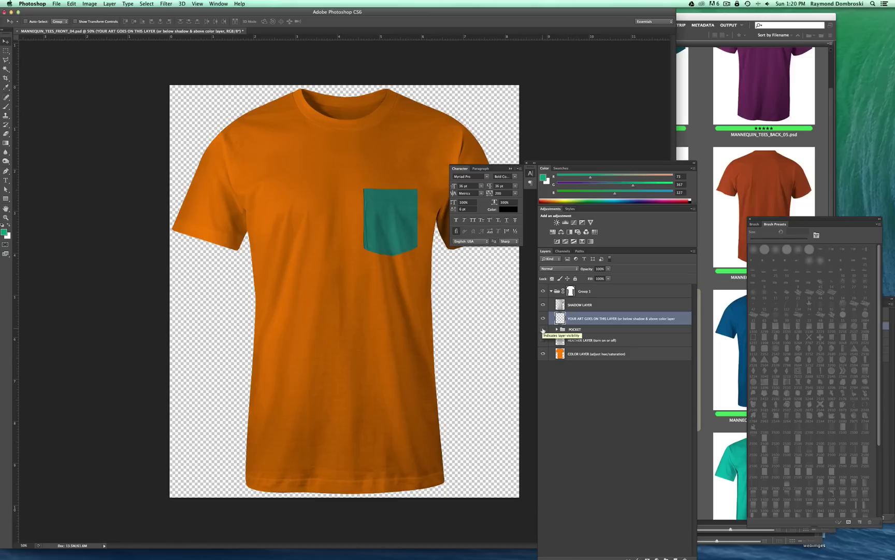
left_click(544, 330)
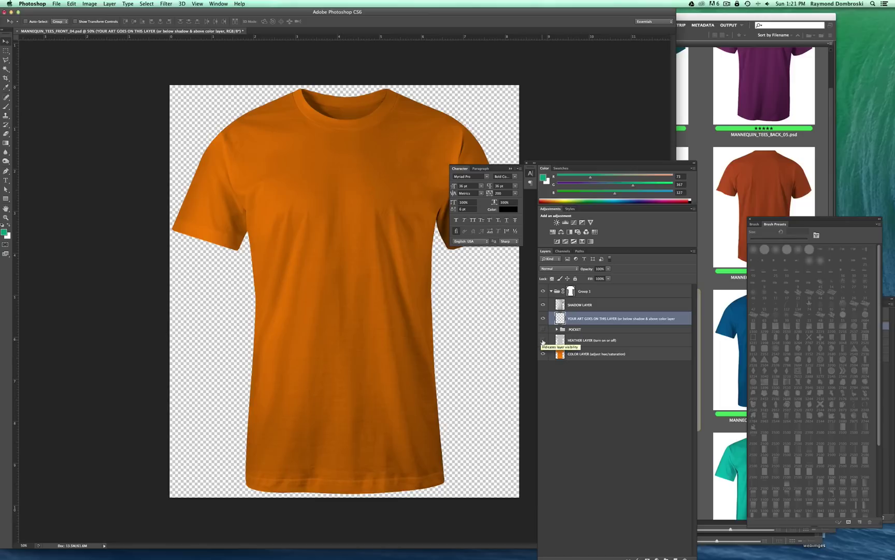
left_click(543, 341)
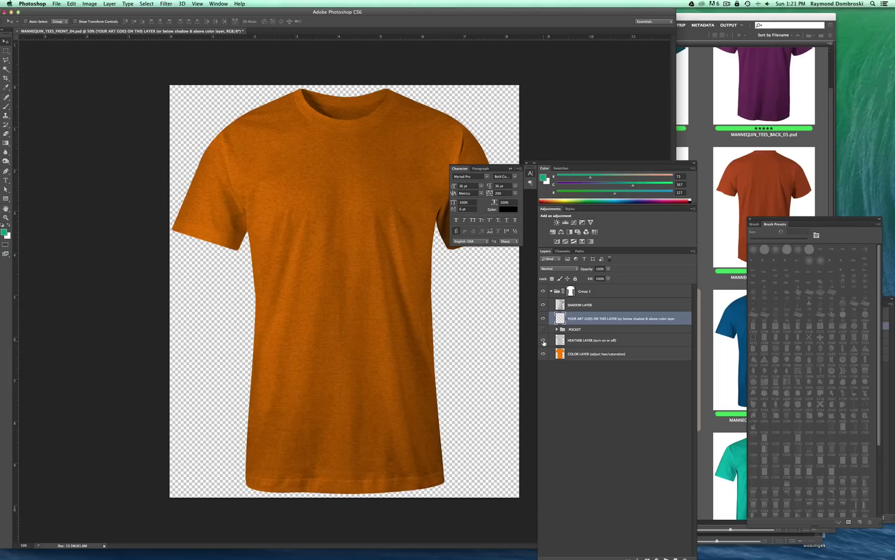
left_click(543, 341)
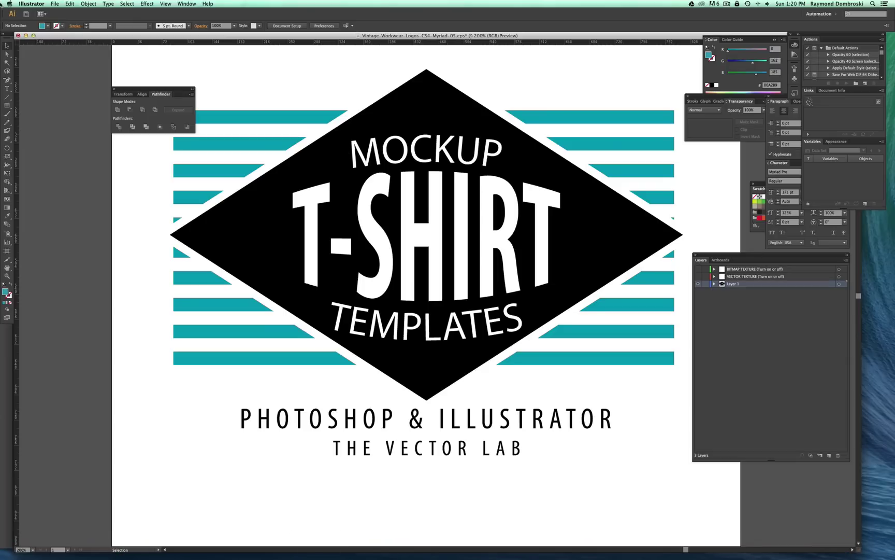
Marquee-select all the diamond logo's paths in Illustrator, then switch back to Photoshop
left_click(7, 54)
left_click_drag(285, 69, 583, 470)
key("v")
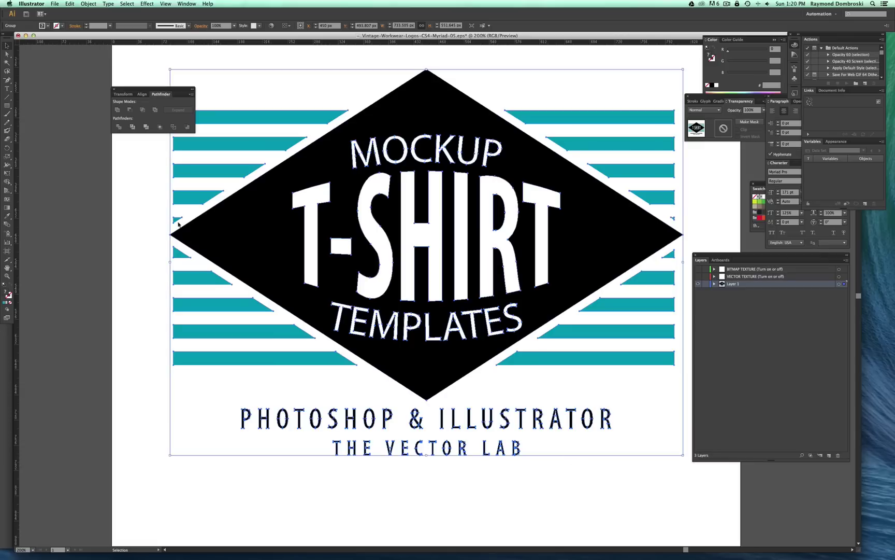
left_click(26, 36)
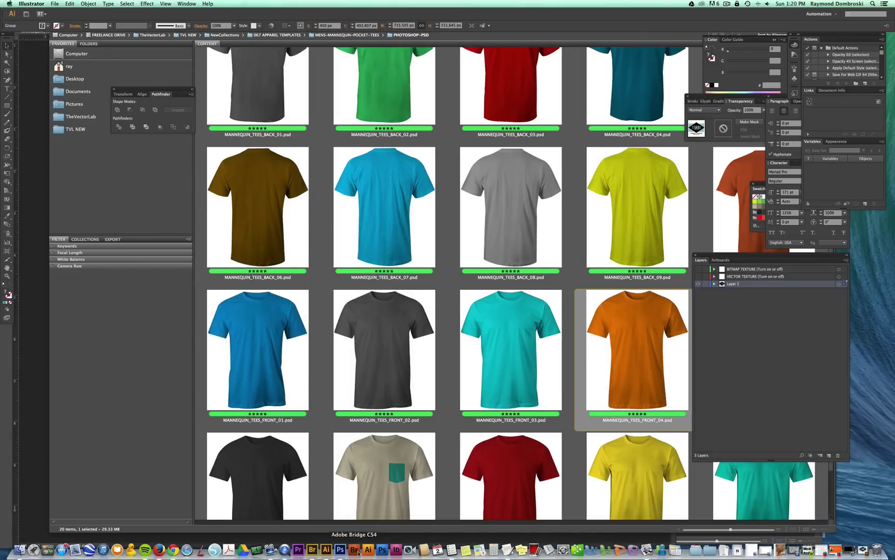
left_click(341, 550)
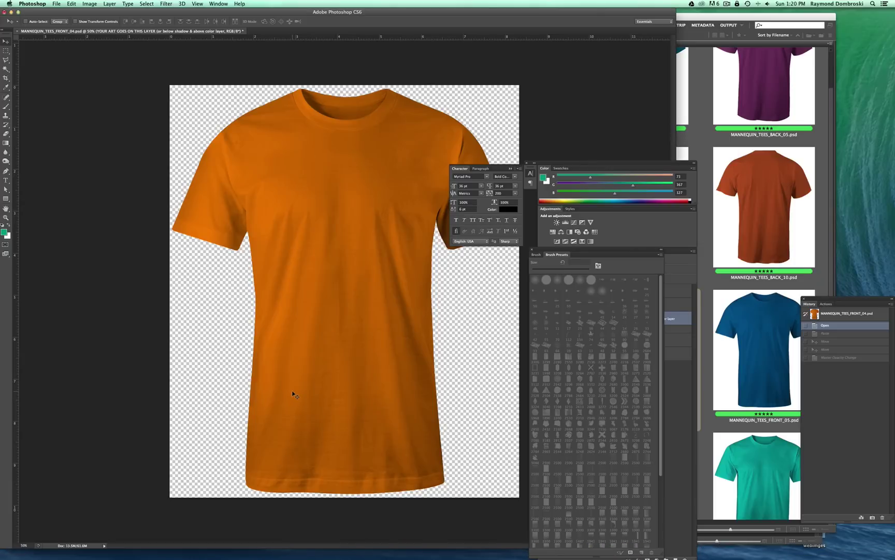
Paste the logo as pixels, scale it to about 35% and place it on the chest
key("super+v")
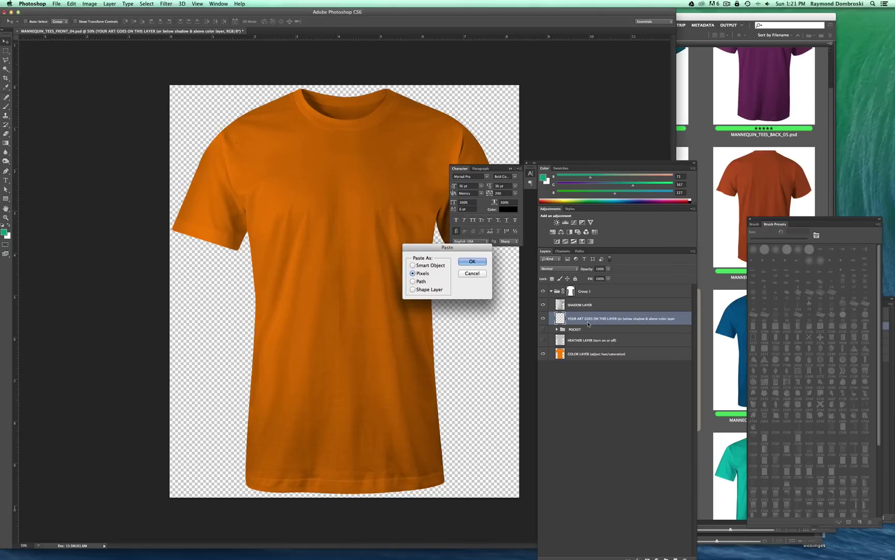
left_click(472, 262)
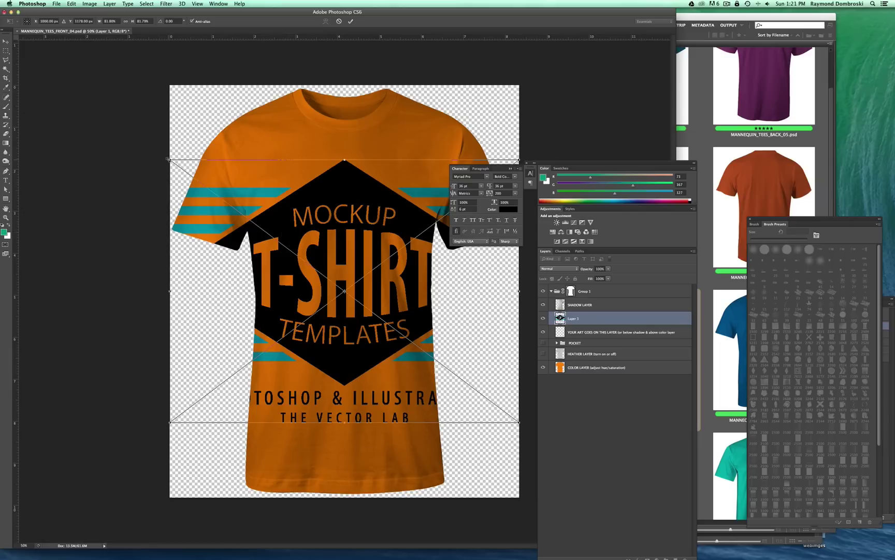
left_click_drag(169, 160, 342, 289)
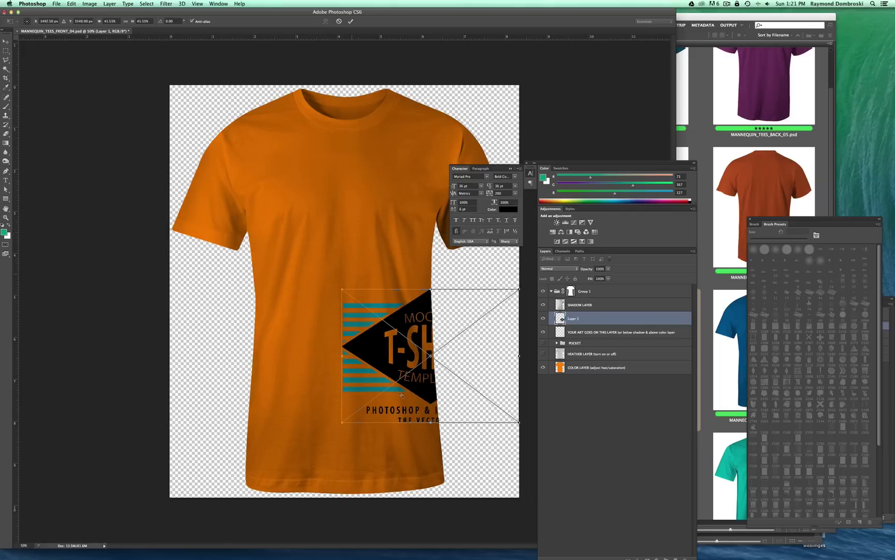
left_click_drag(416, 386, 330, 246)
left_click_drag(256, 285, 268, 272)
key("Return")
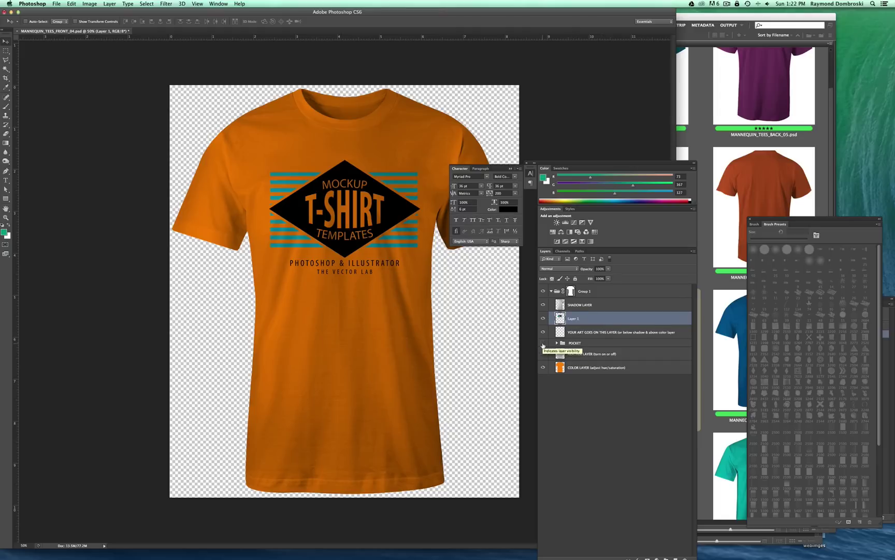
Show the POCKET group, drag it above Layer 1, and select its POCKET COLOR layer
left_click(543, 343)
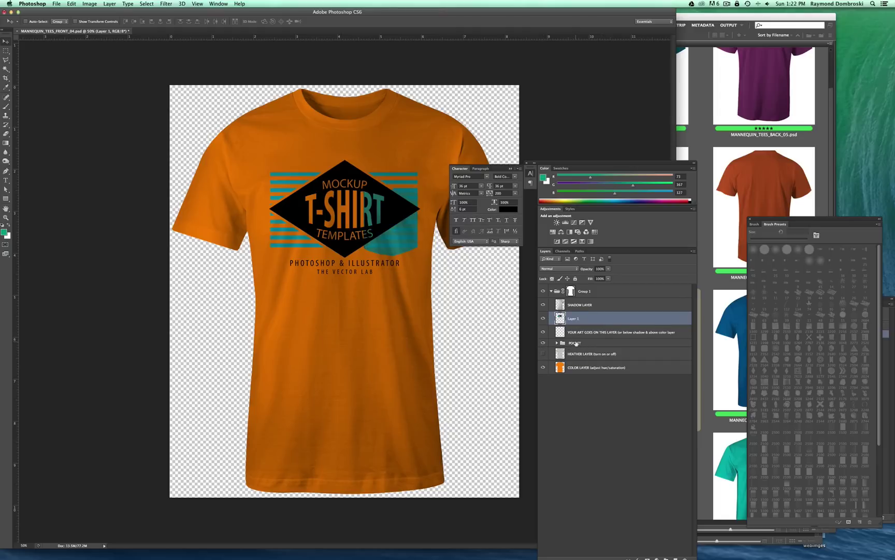
left_click_drag(576, 343, 576, 311)
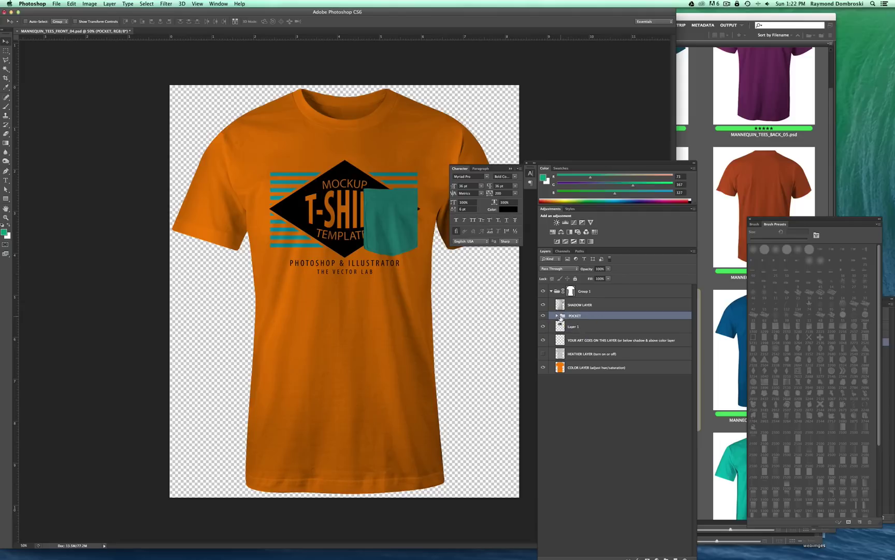
left_click(557, 316)
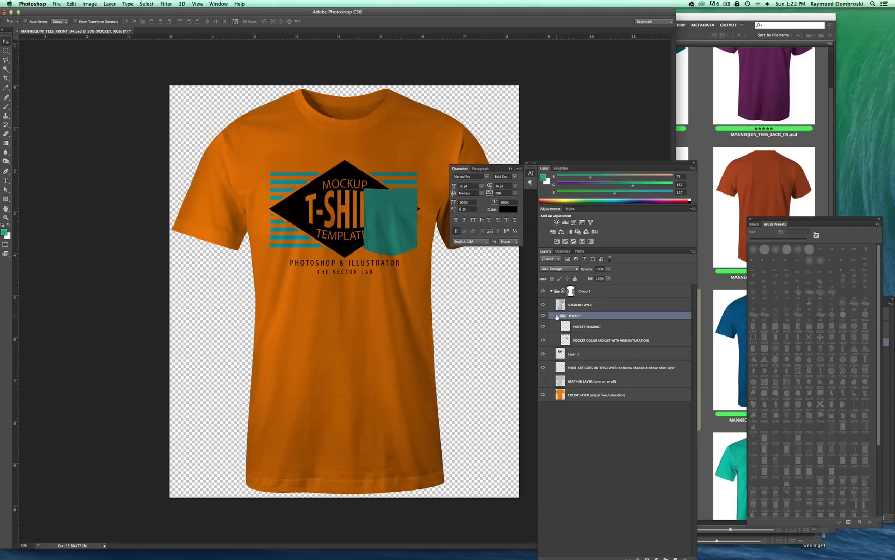
left_click(592, 339)
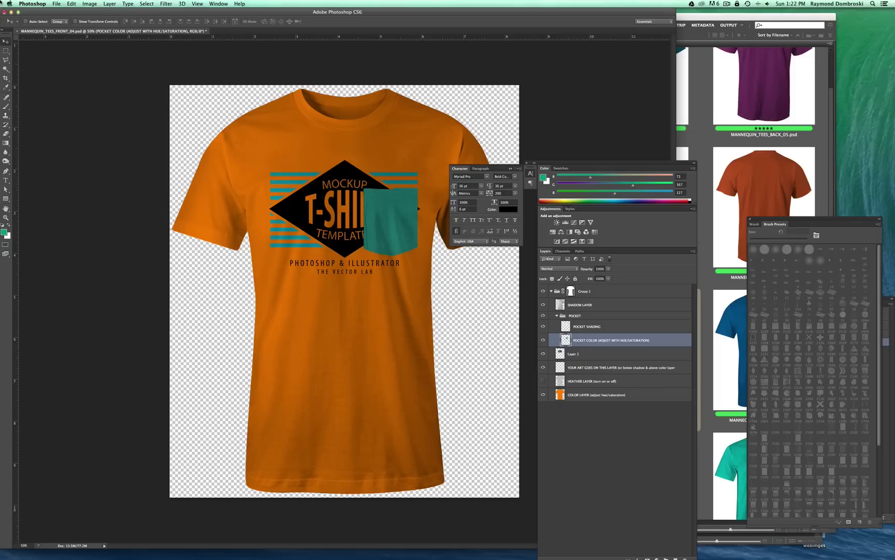
Give POCKET COLOR a Hue/Saturation of Saturation -100 and Lightness -47 for charcoal grey
left_click(90, 4)
mouse_move(104, 26)
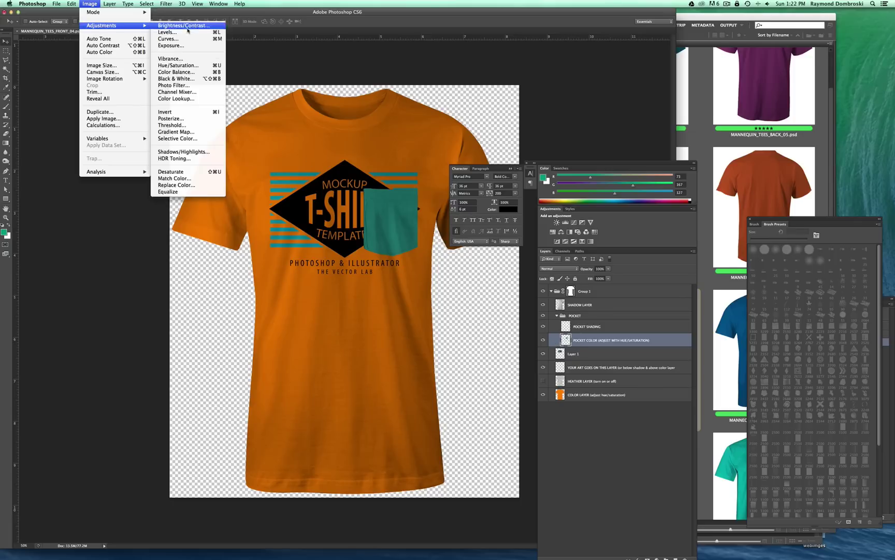
left_click(177, 66)
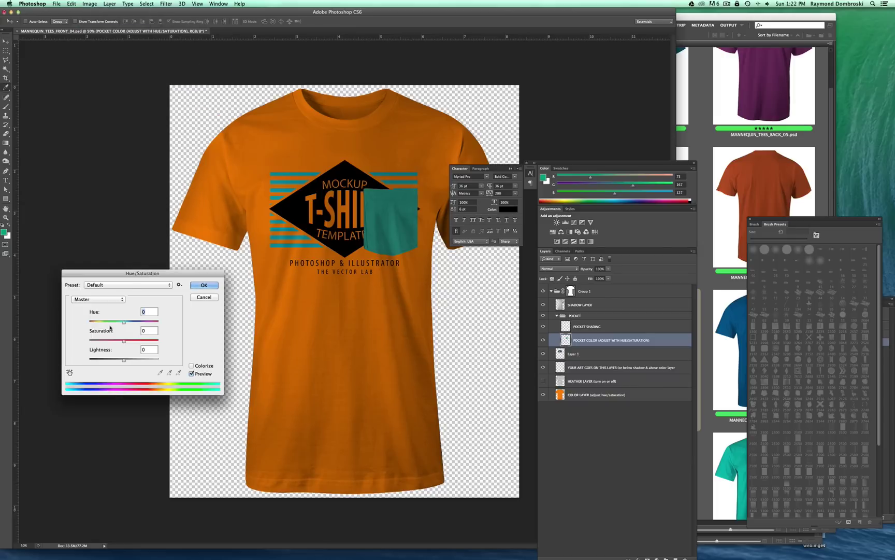
left_click_drag(143, 273, 403, 276)
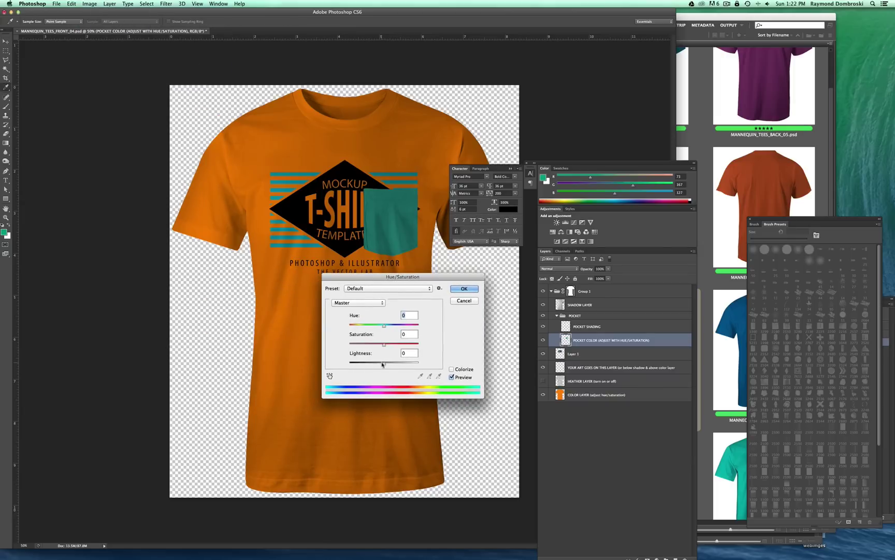
left_click_drag(384, 344, 341, 344)
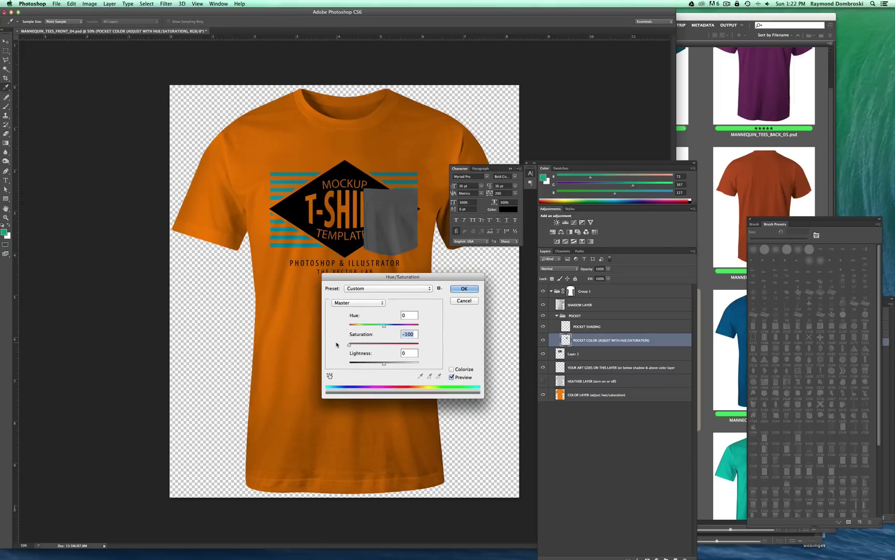
mouse_move(385, 364)
left_mouse_down()
mouse_move(402, 366)
mouse_move(336, 366)
mouse_move(368, 364)
left_mouse_up()
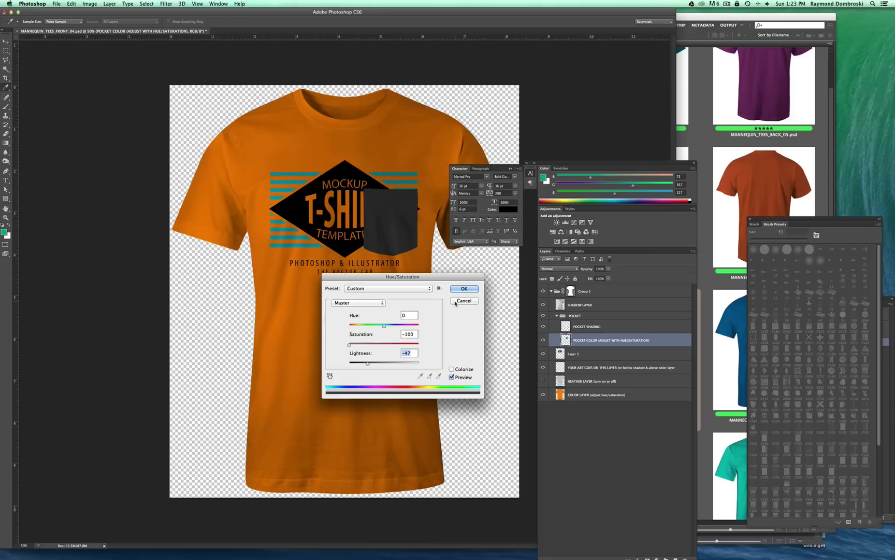
left_click(464, 289)
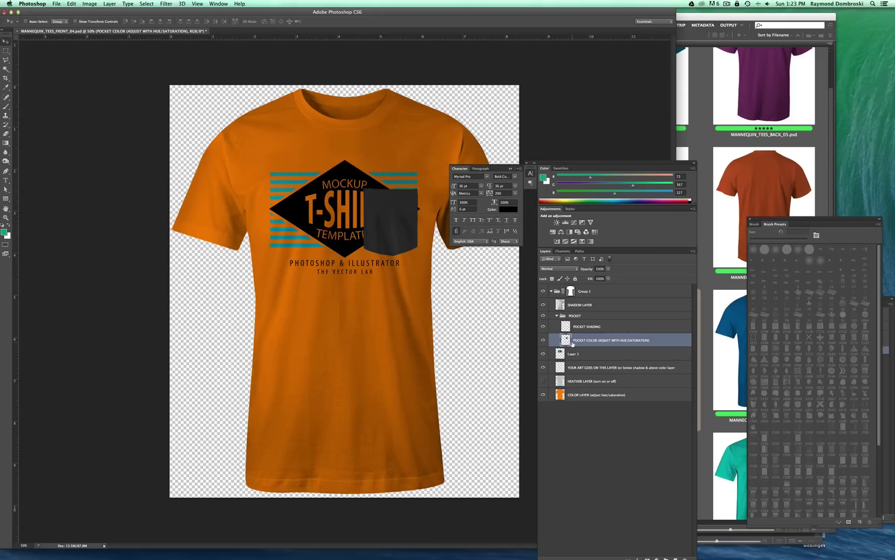
Hide POCKET COLOR and the POCKET group, show HEATHER LAYER, and select COLOR LAYER
left_click(544, 354)
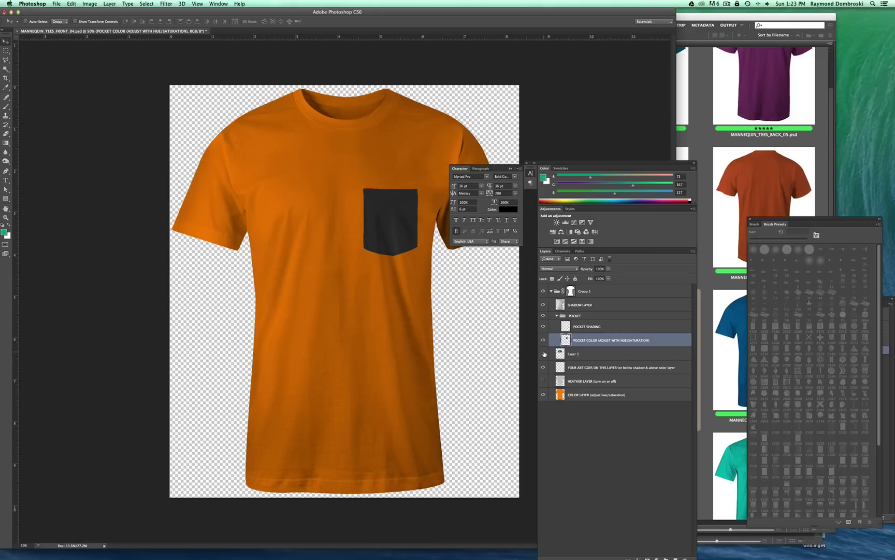
left_click(544, 354)
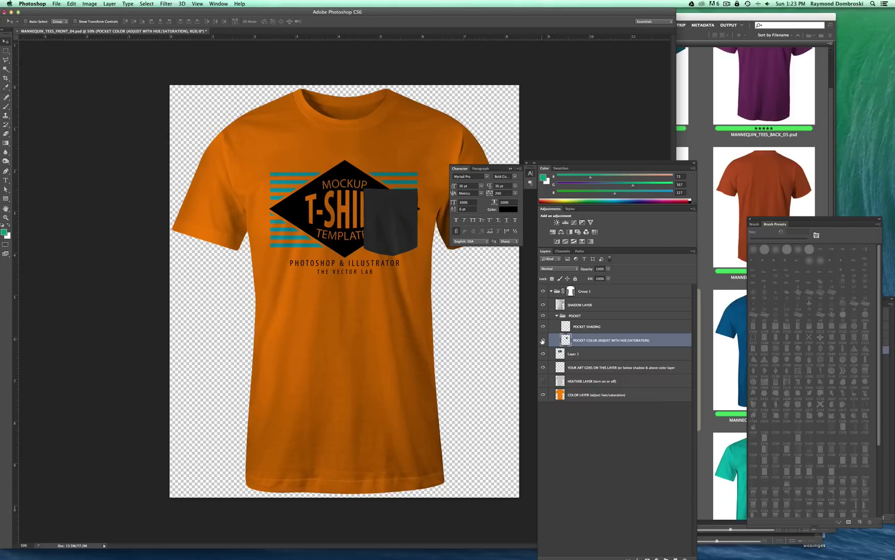
left_click(543, 341)
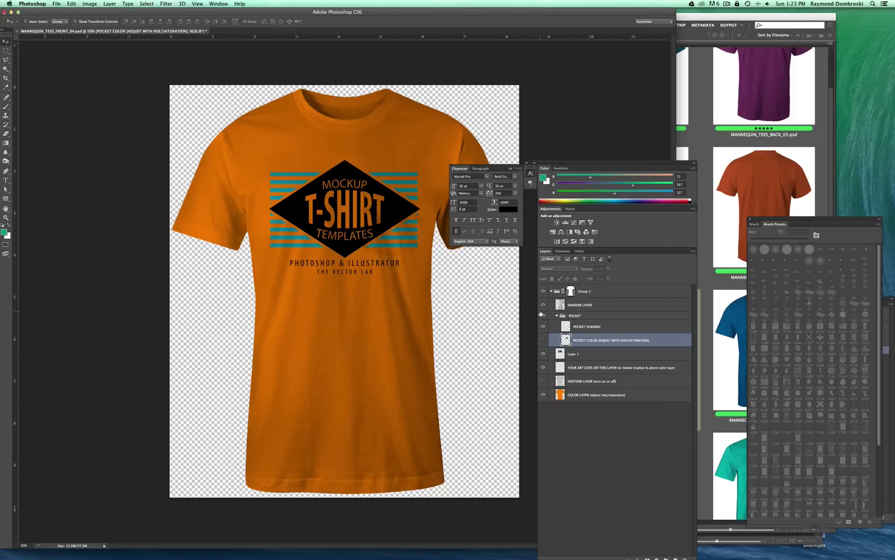
left_click(543, 315)
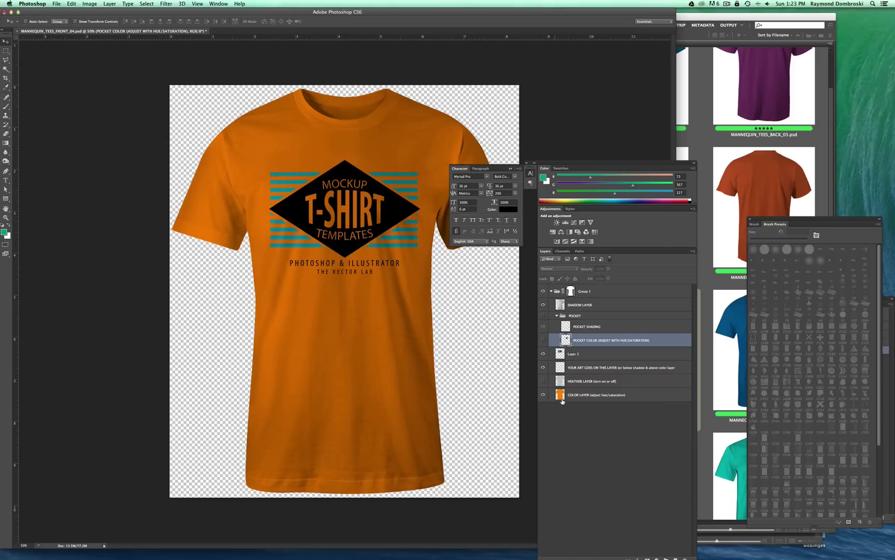
left_click(544, 381)
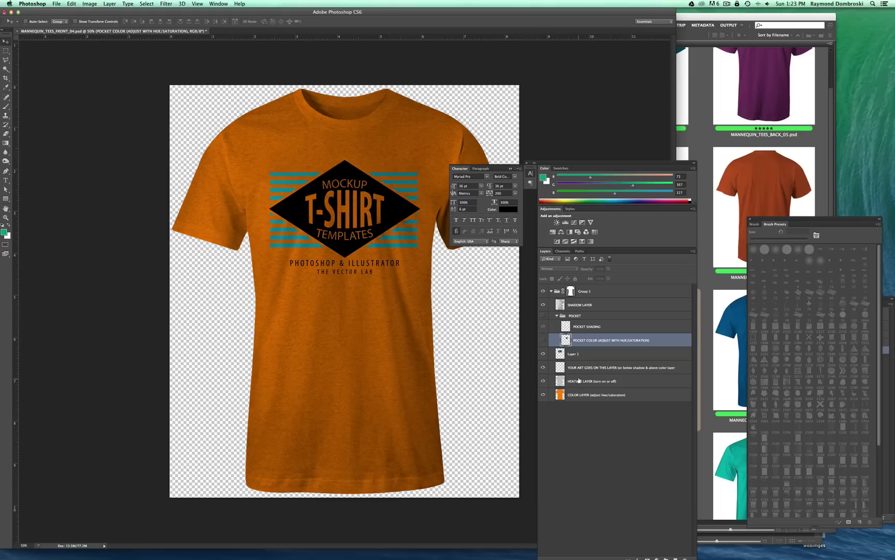
left_click(581, 395)
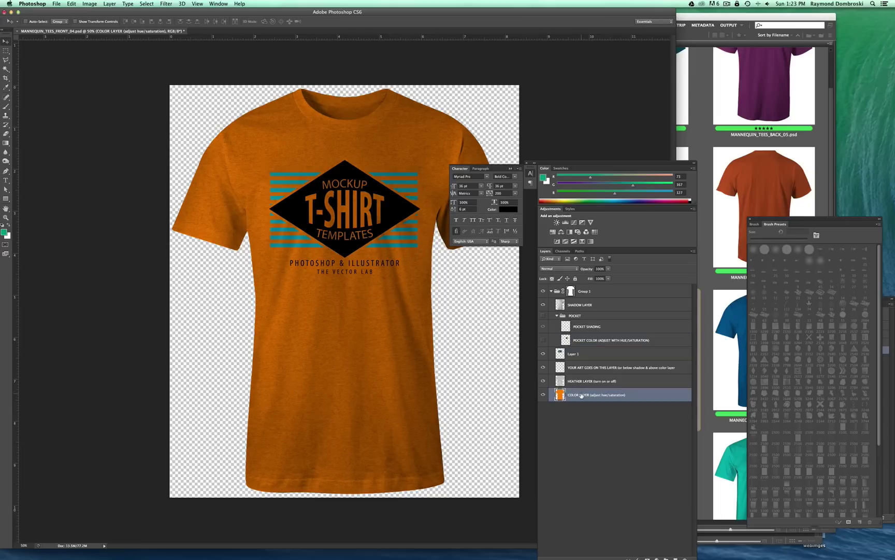
Shift COLOR LAYER's hue from orange to mustard yellow, then hide the HEATHER LAYER texture
left_click(88, 3)
left_click(603, 379)
left_click(89, 4)
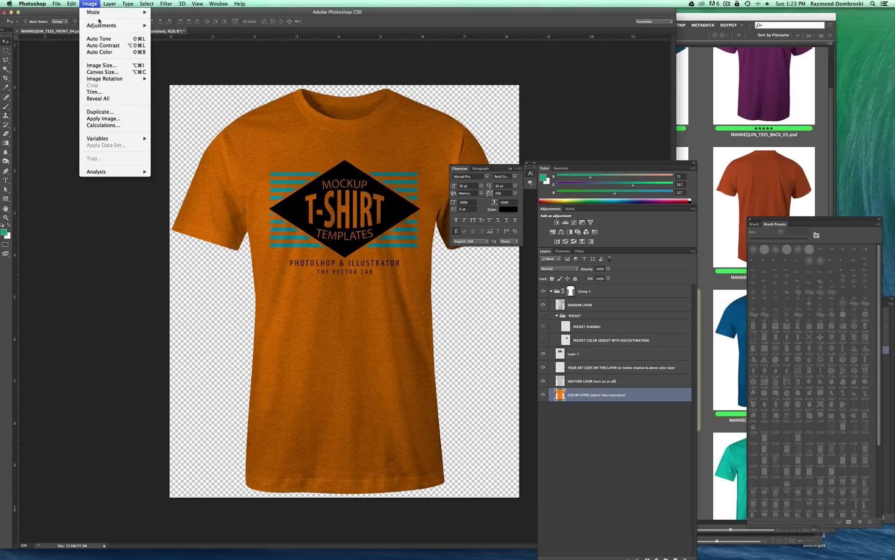
mouse_move(104, 25)
left_click(193, 64)
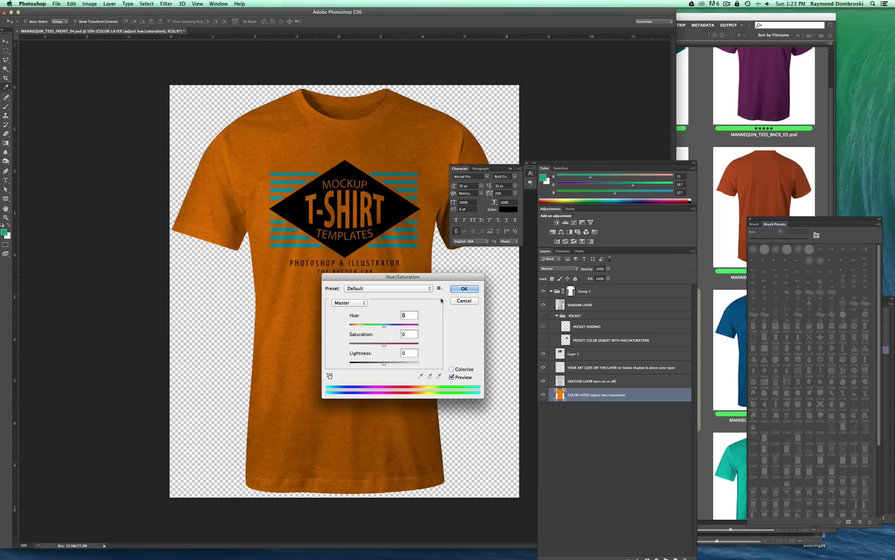
mouse_move(384, 325)
left_mouse_down()
mouse_move(346, 330)
mouse_move(399, 329)
mouse_move(388, 329)
left_mouse_up()
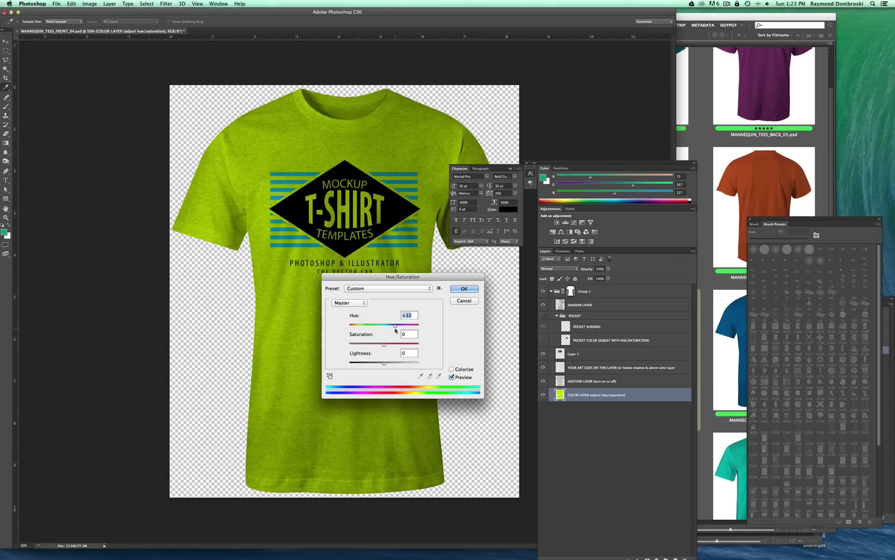
left_click(469, 289)
key("v")
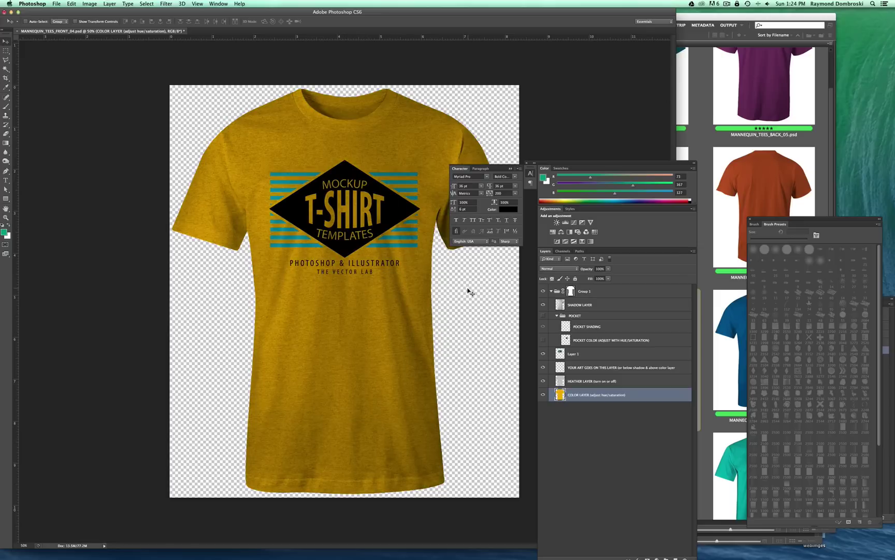
left_click(544, 382)
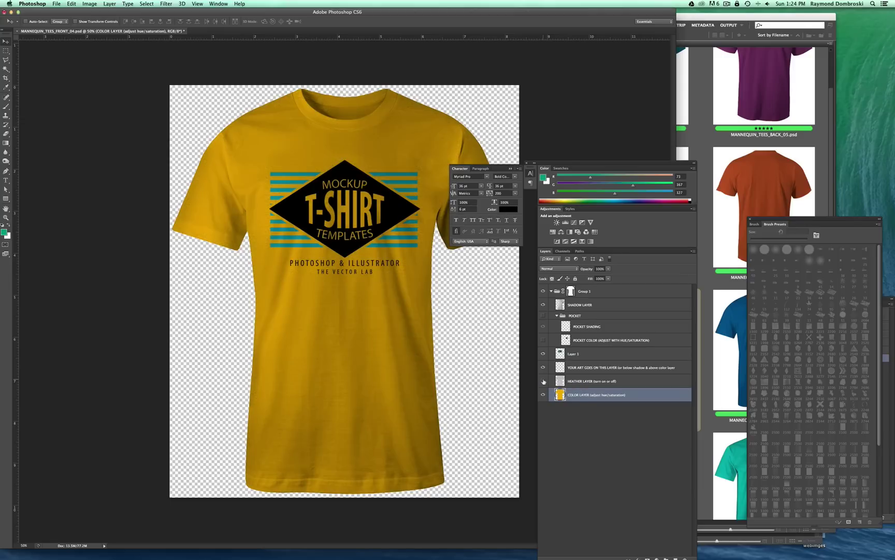